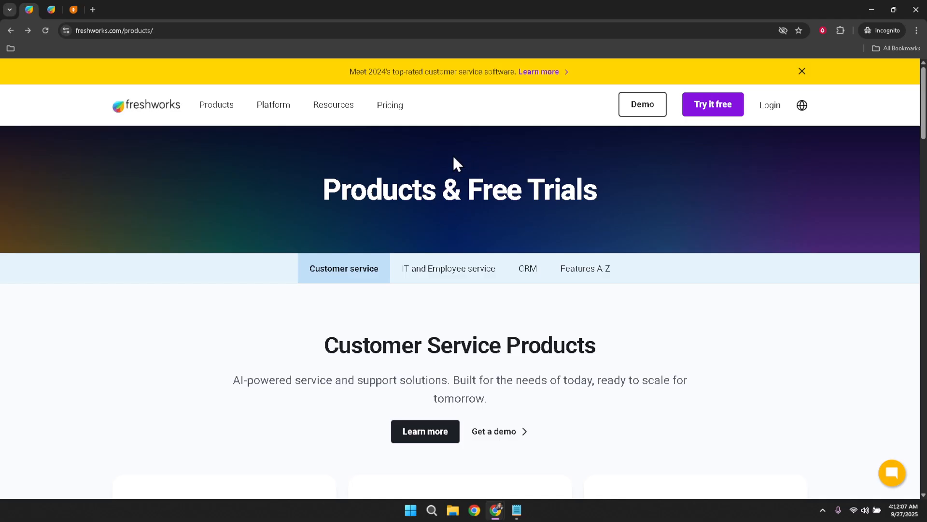
click(388, 29)
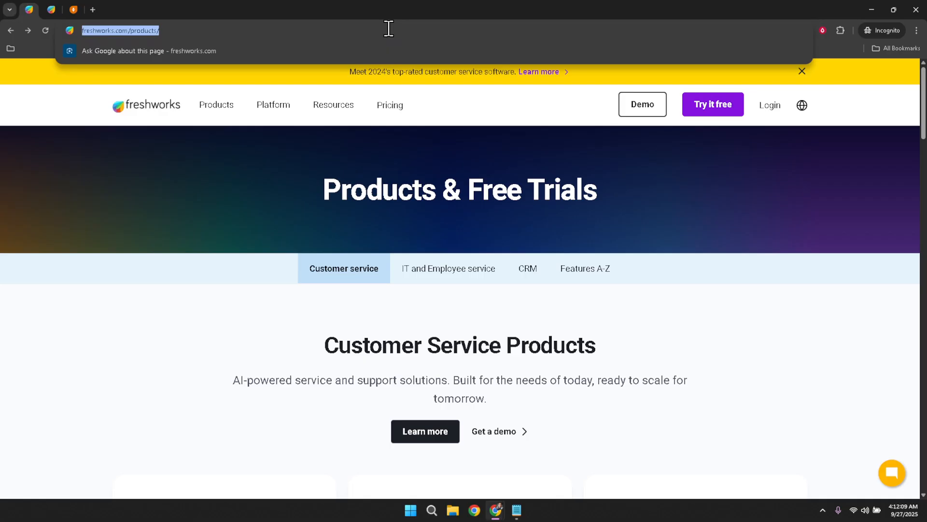
click(509, 159)
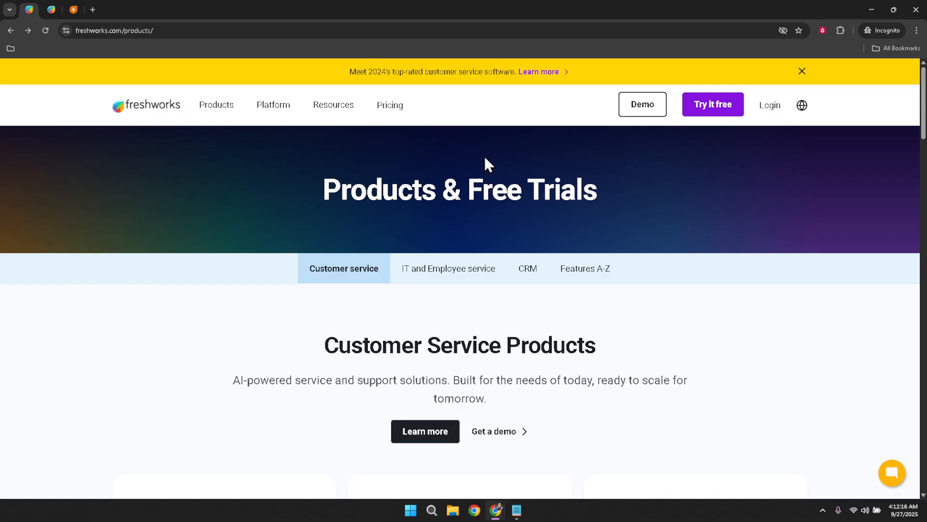
click(49, 8)
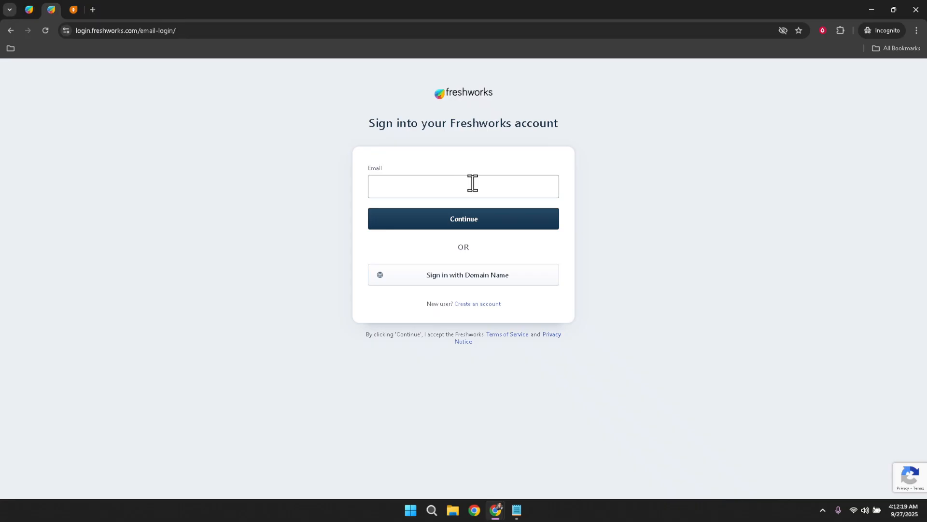
- Go to the CRM contacts page and start a new meeting titled "Example Meeting"
click(72, 9)
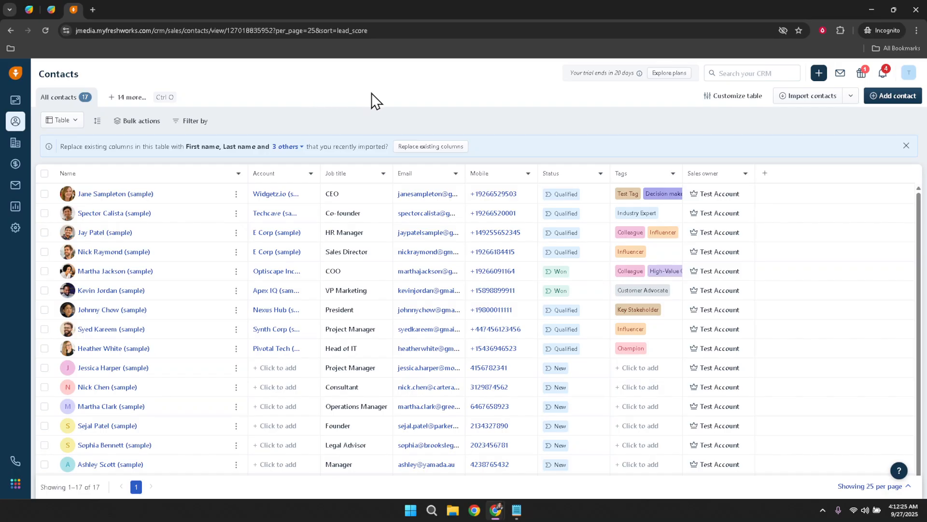
click(817, 76)
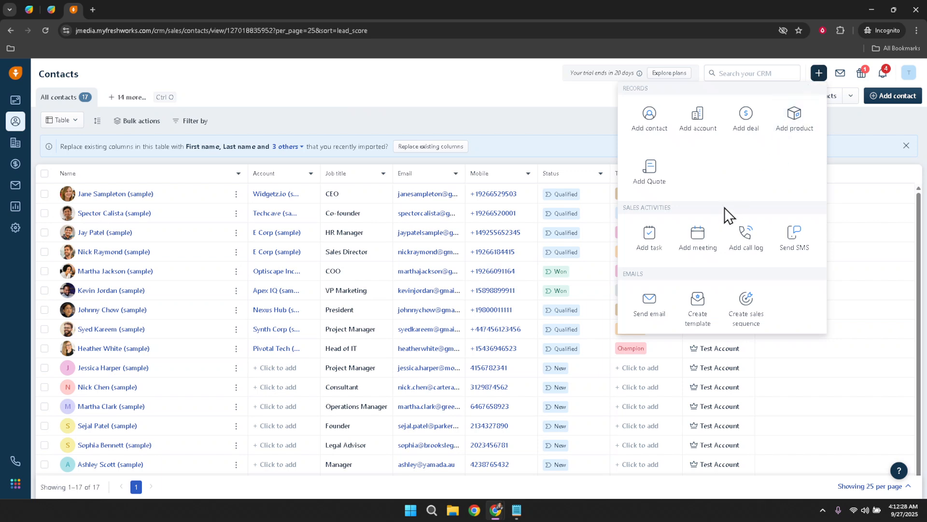
click(697, 250)
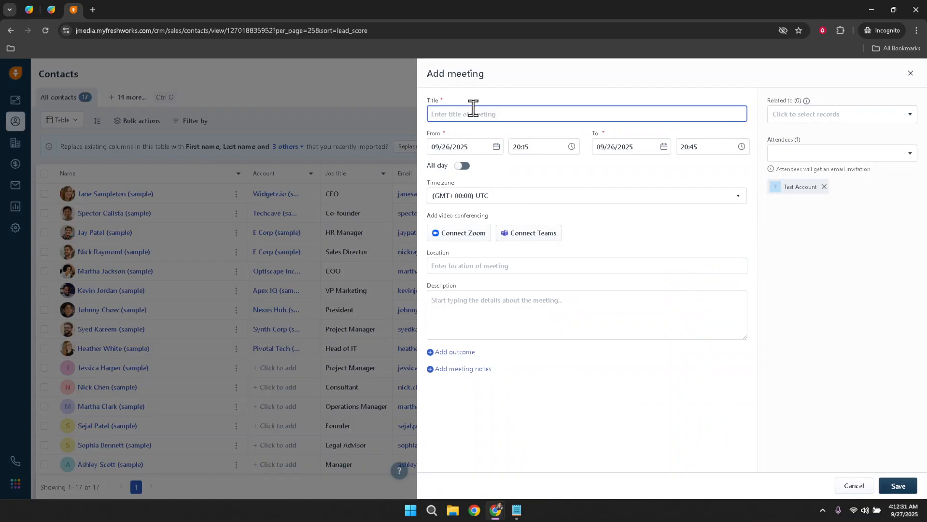
text(Example Meeting)
- Set the meeting's start date to 09/27/2025 and look over the end date and time choices
click(461, 146)
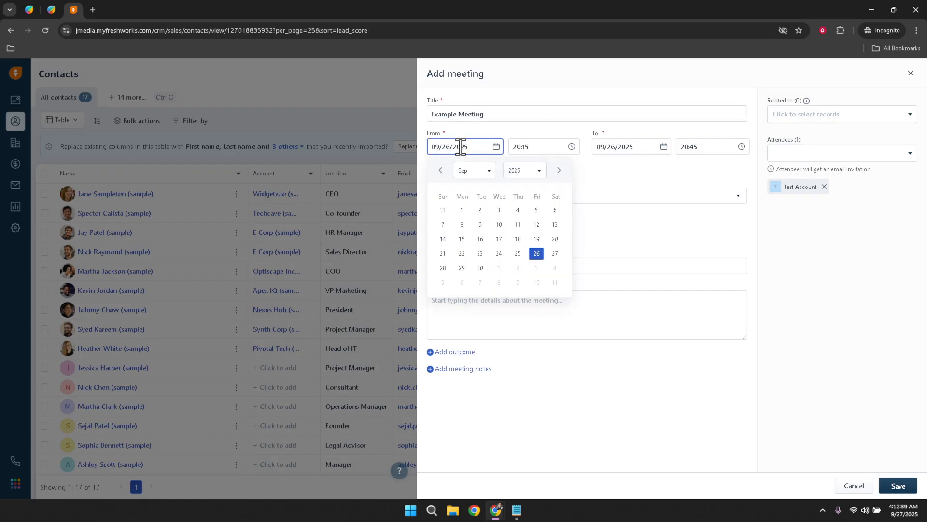
click(555, 255)
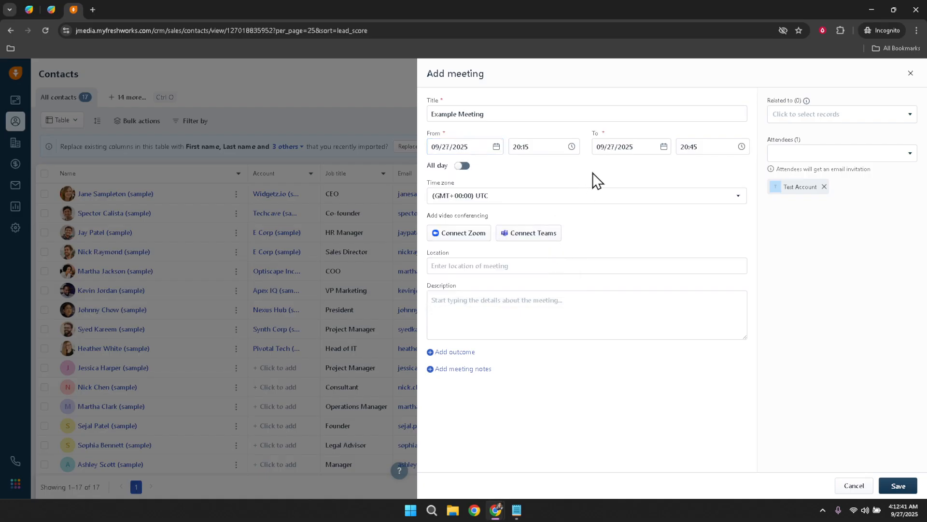
click(618, 150)
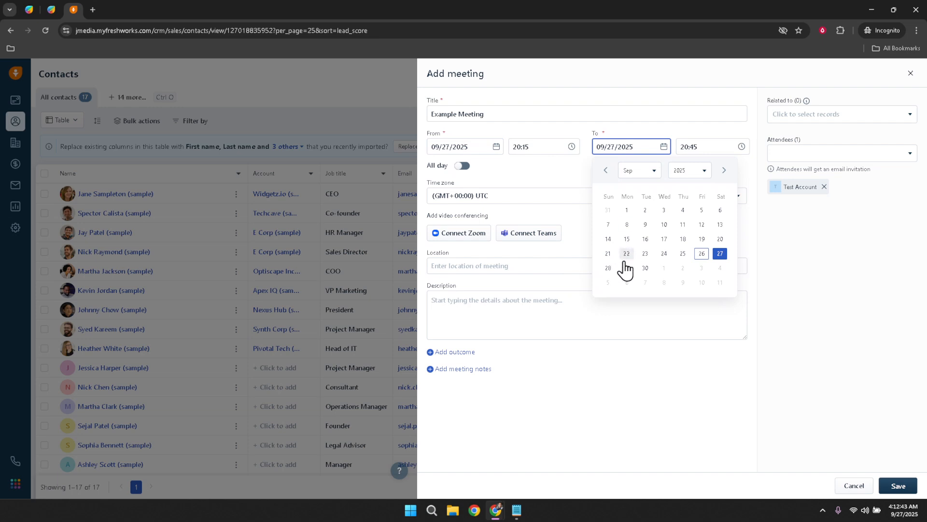
click(713, 148)
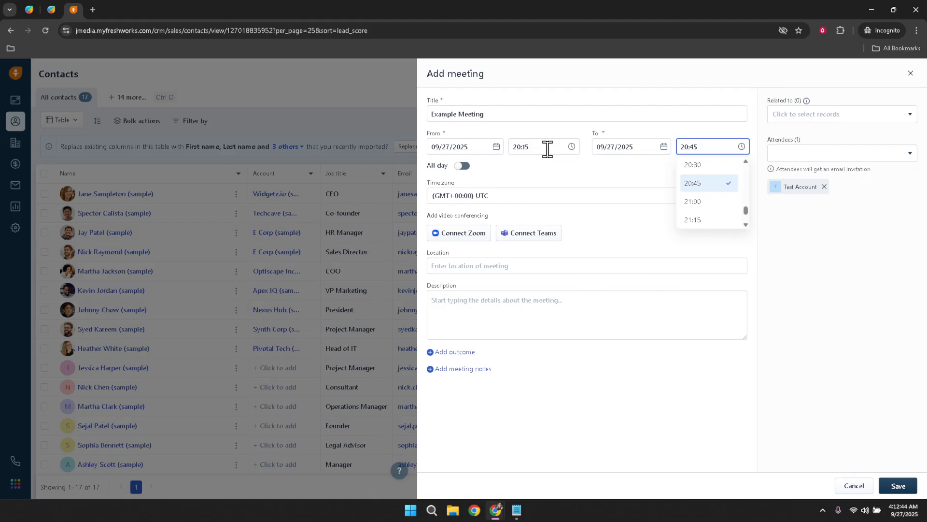
click(556, 164)
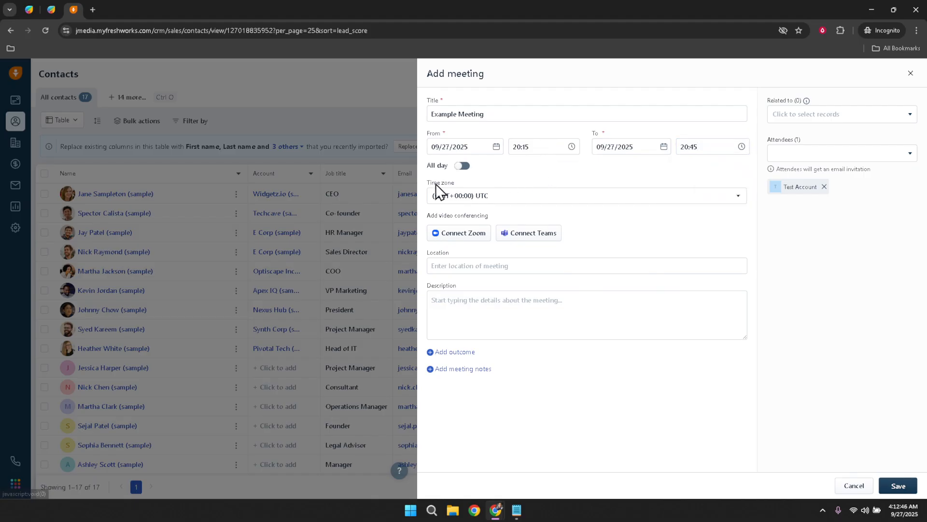
- Set the meeting's time zone to (GMT+02:00) Stockholm and connect the Zoom account, allowing Zoom for Freshworks CRM
click(486, 196)
scroll(507, 290, up, 1)
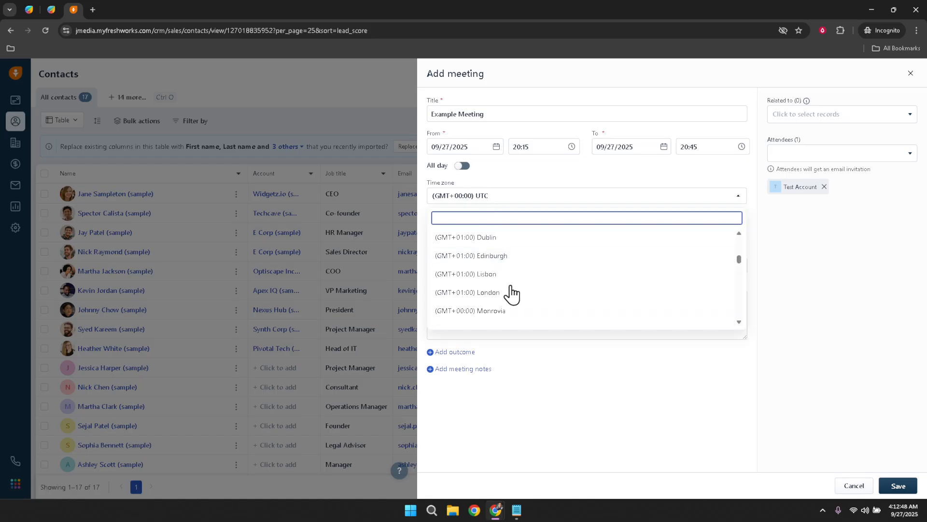
scroll(513, 297, down, 5)
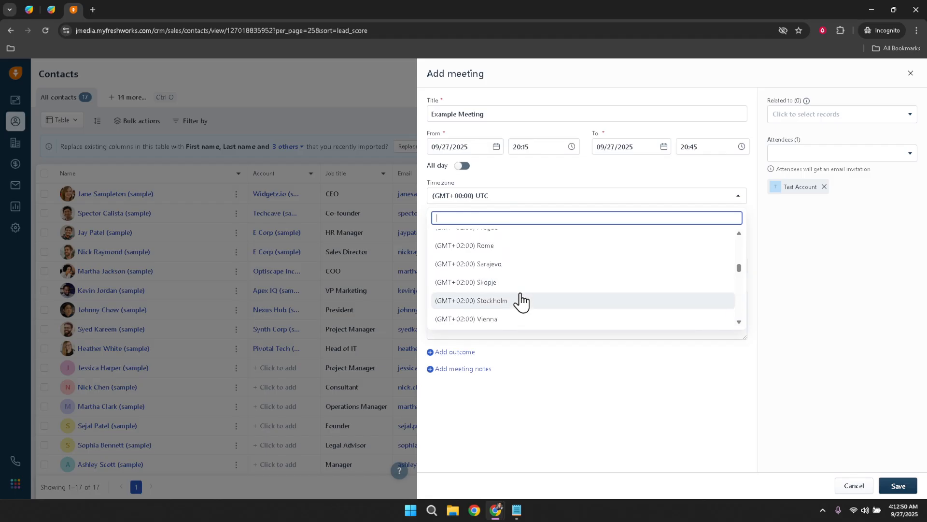
click(521, 301)
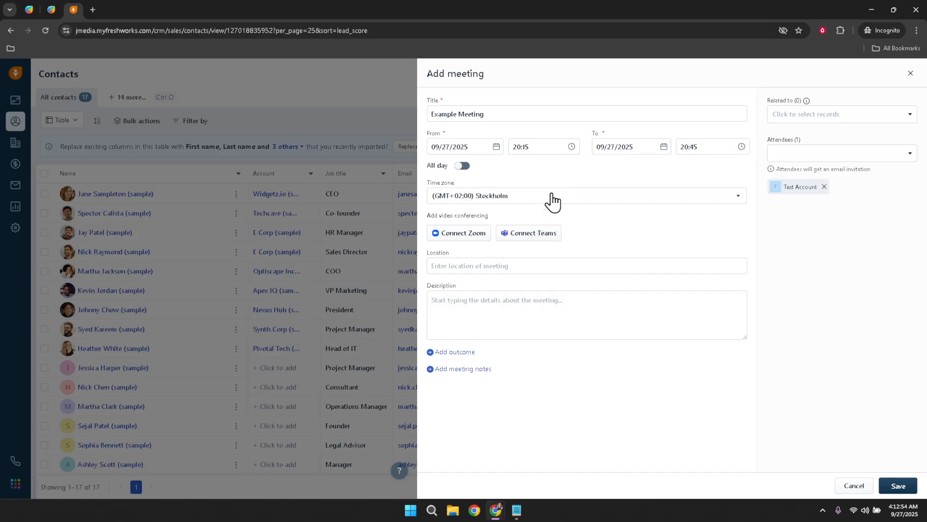
click(465, 239)
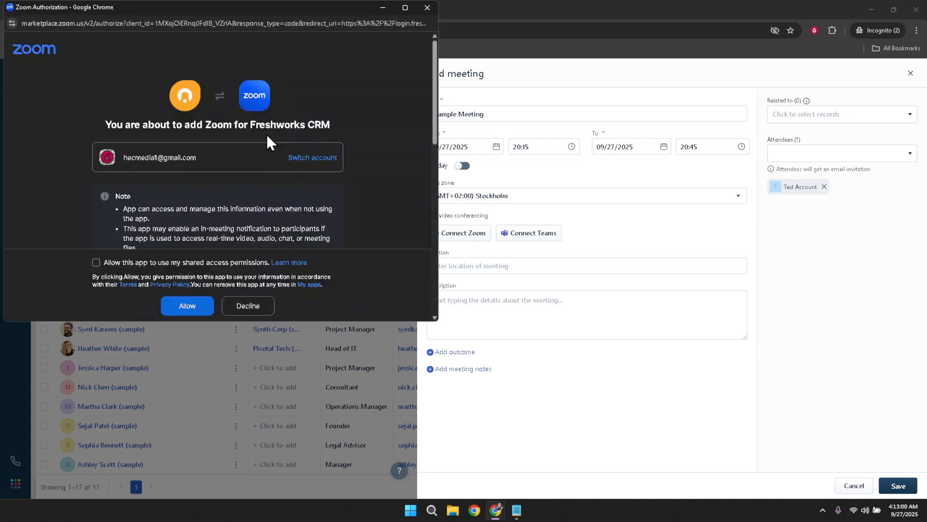
click(187, 311)
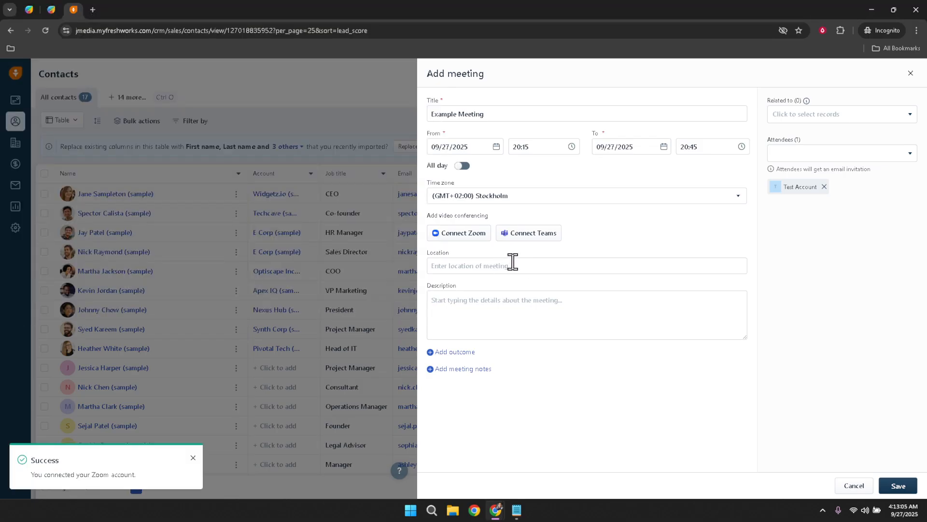
- Enter "Room # 2" as the meeting location and "This is a sample" as its description
click(512, 261)
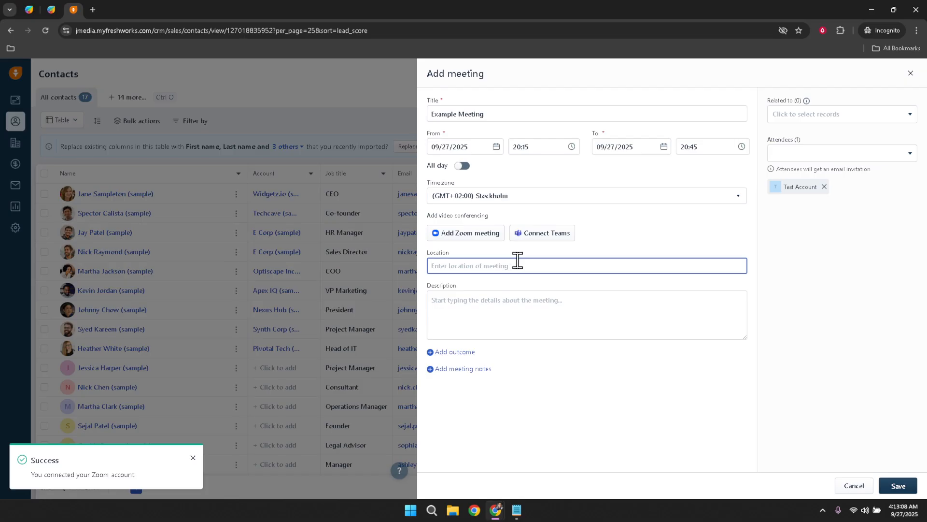
text(Room 2)
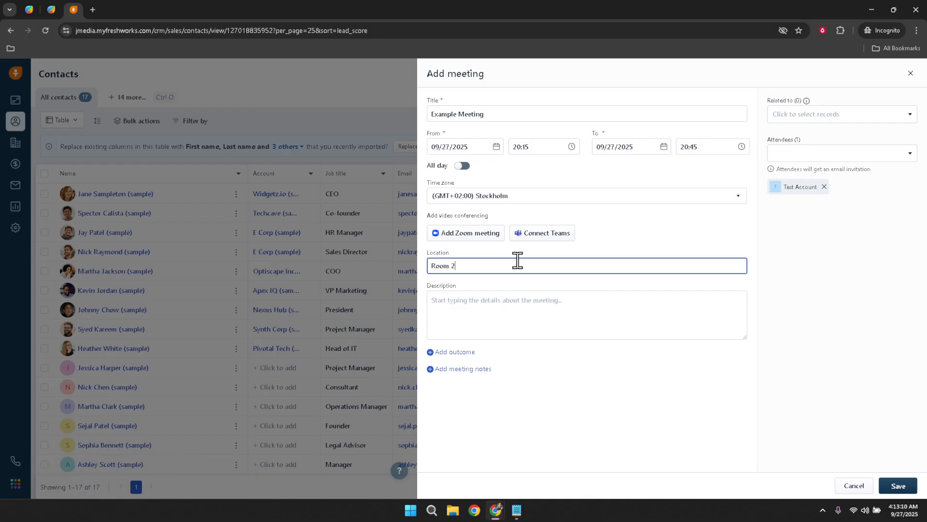
key(BackSpace)
text(# 2)
click(522, 304)
text(T)
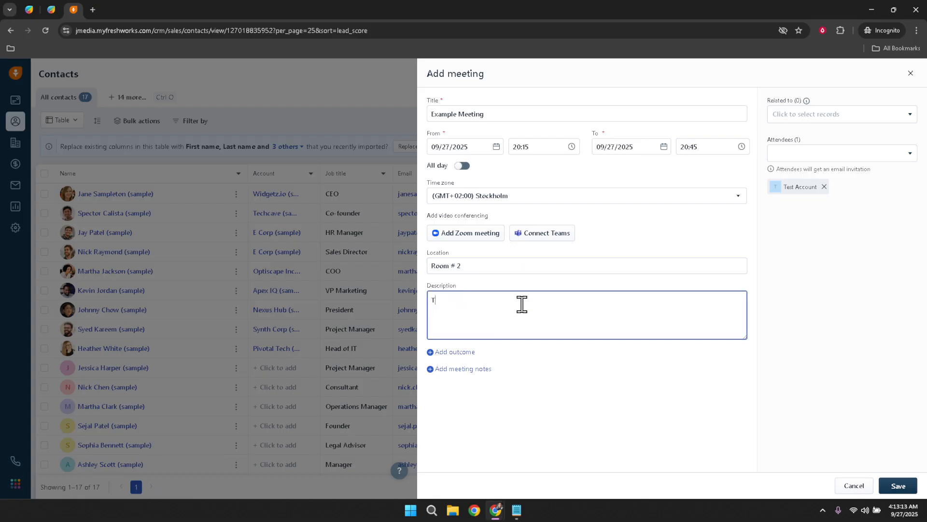
text(his is a sample)
click(800, 164)
click(802, 153)
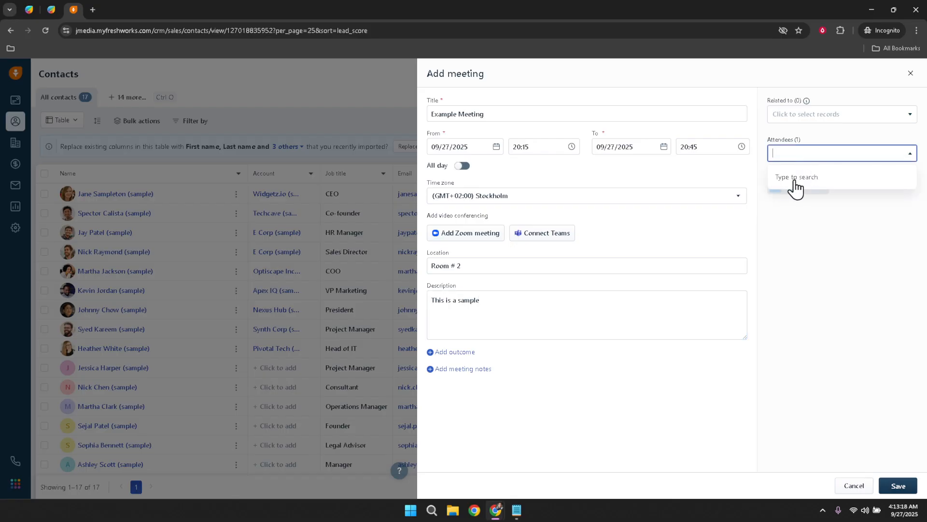
click(839, 267)
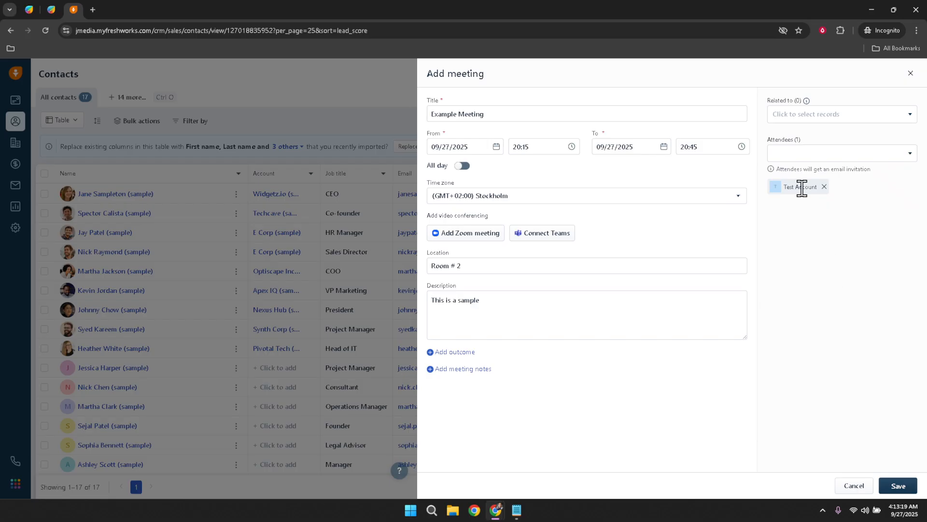
click(813, 116)
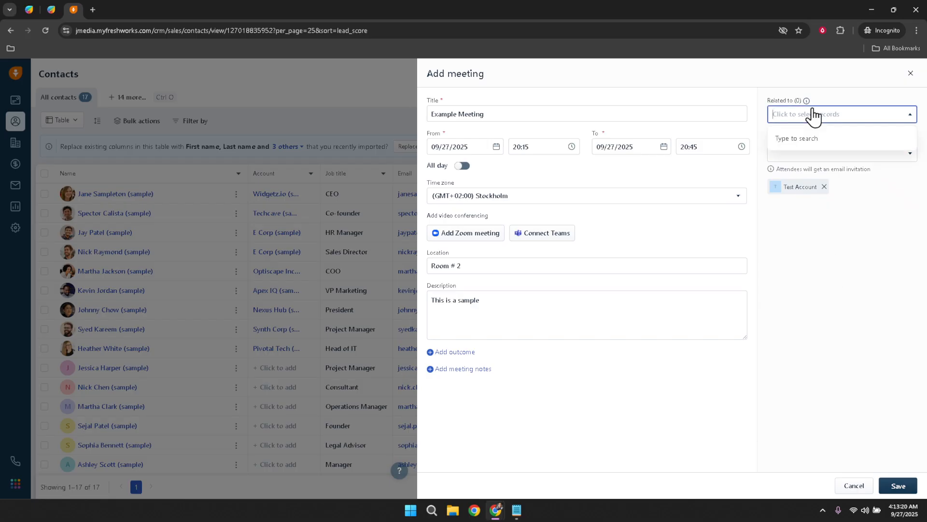
click(817, 114)
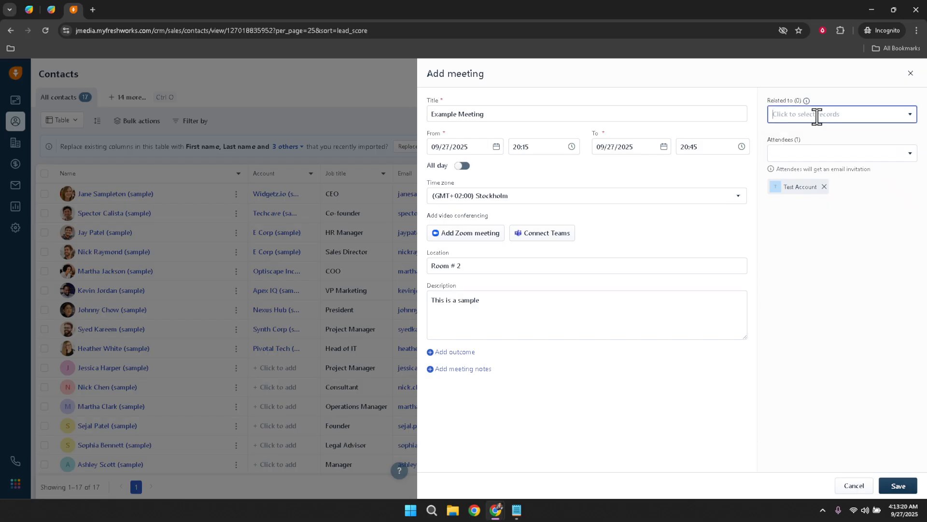
click(861, 358)
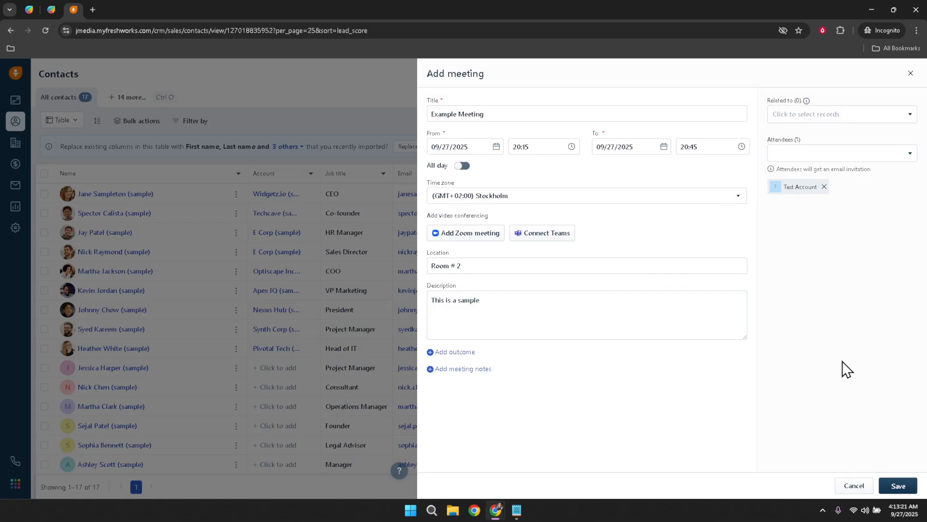
- Save the new meeting
click(900, 492)
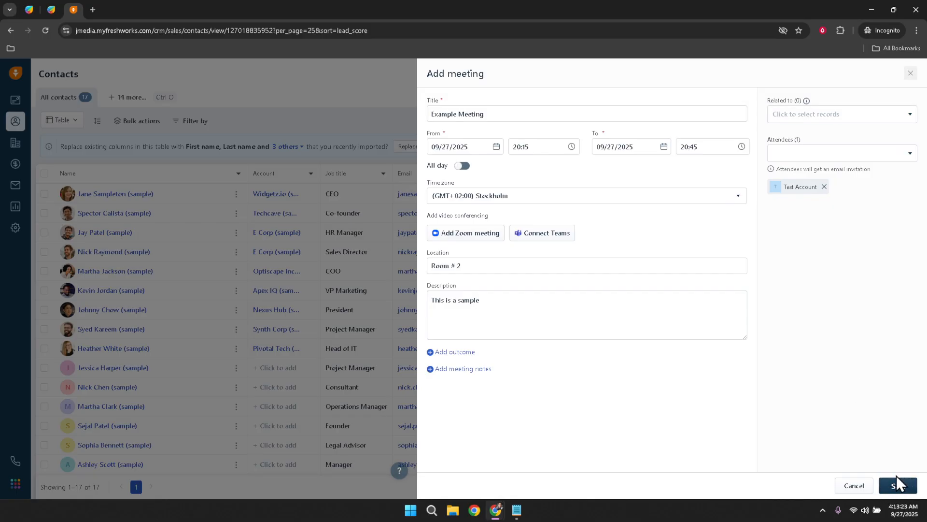